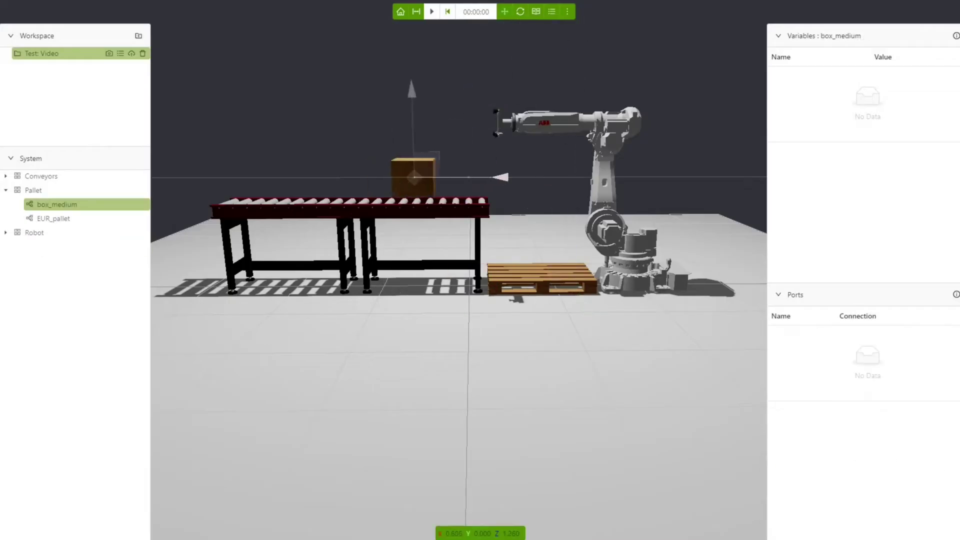
Step: Hide the Workspace, System, Variables and Ports panels so the conveyor-pallet-robot cell fills the view
left_click(416, 12)
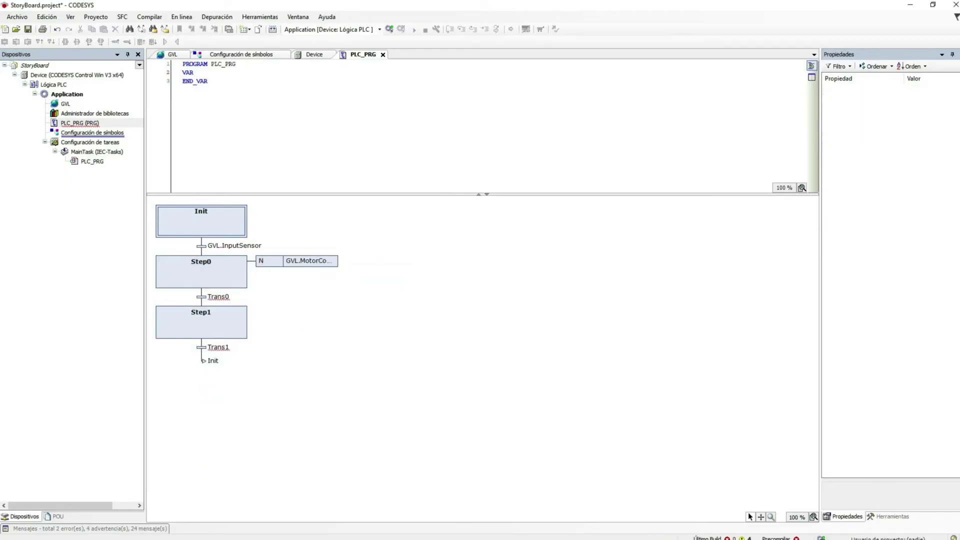
Step: Attach a new action association to Step1 in the PLC_PRG chart
key("ctrl+l")
type("GVL.OutputSensor")
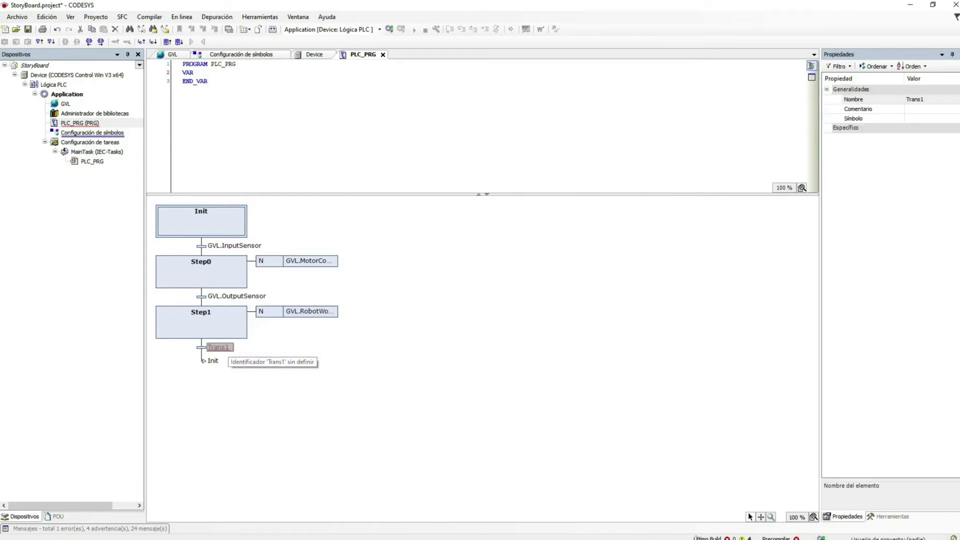